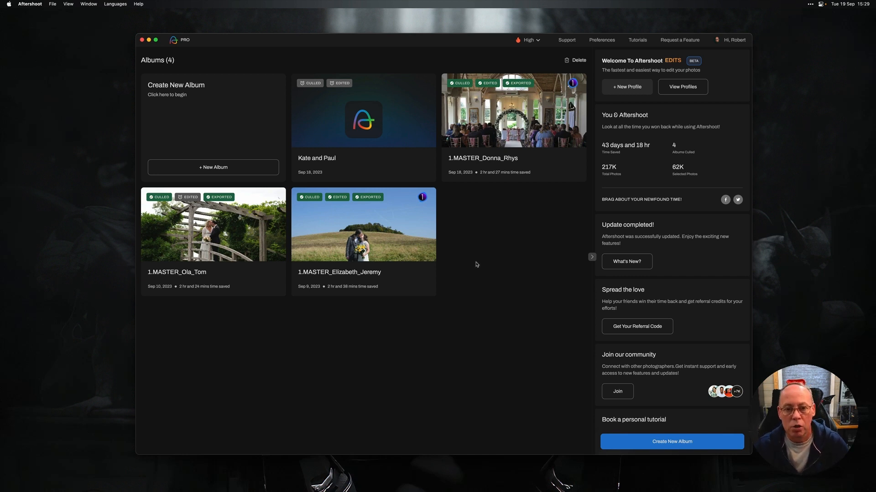
# Start editing for the already culled wedding album dated Sep 10, 2023.
pyautogui.moveTo(195, 227)
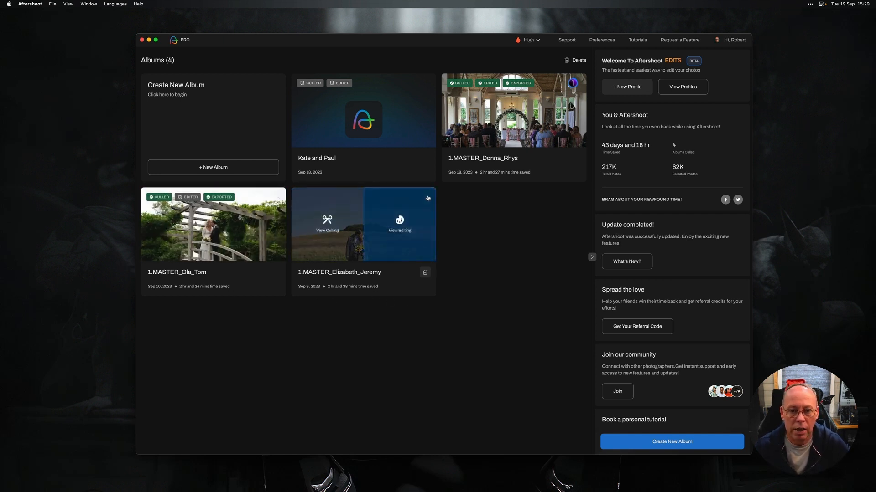
pyautogui.moveTo(562, 100)
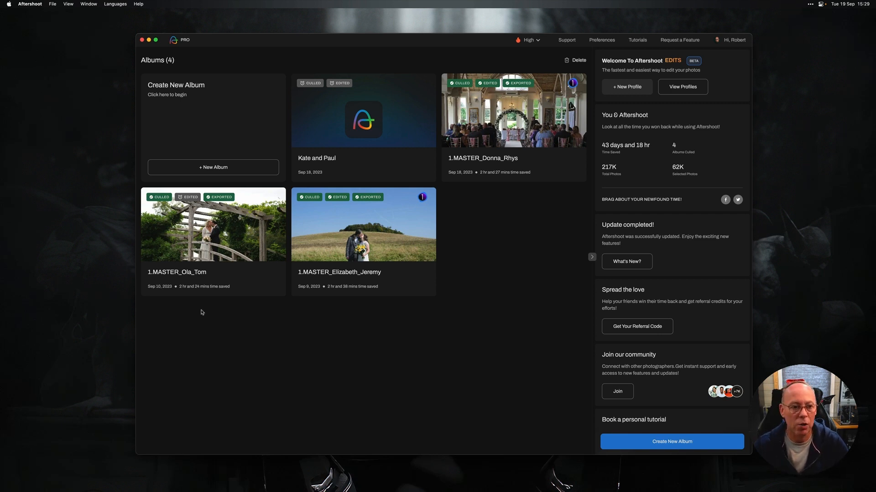
pyautogui.moveTo(221, 230)
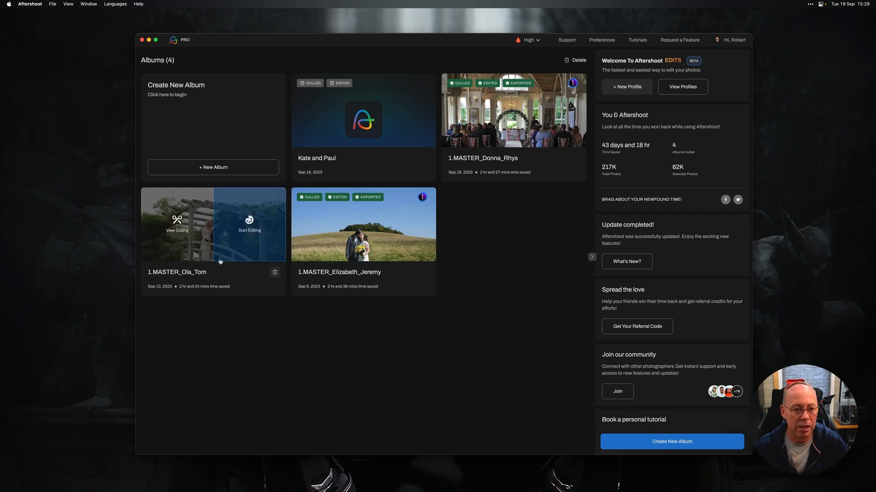
pyautogui.click(249, 232)
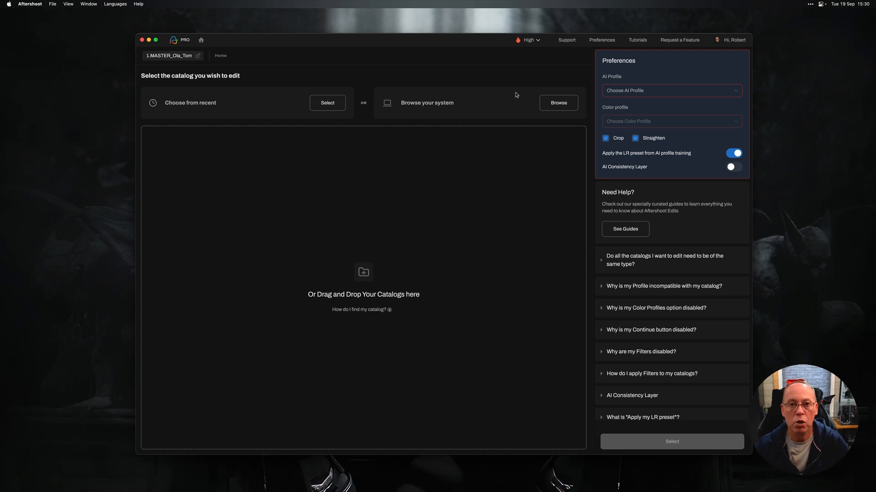
# Load the Capture One Catalog 2023 file from the CaptureOne Cat 2023 folder inside the home folder's Pictures.
pyautogui.click(543, 110)
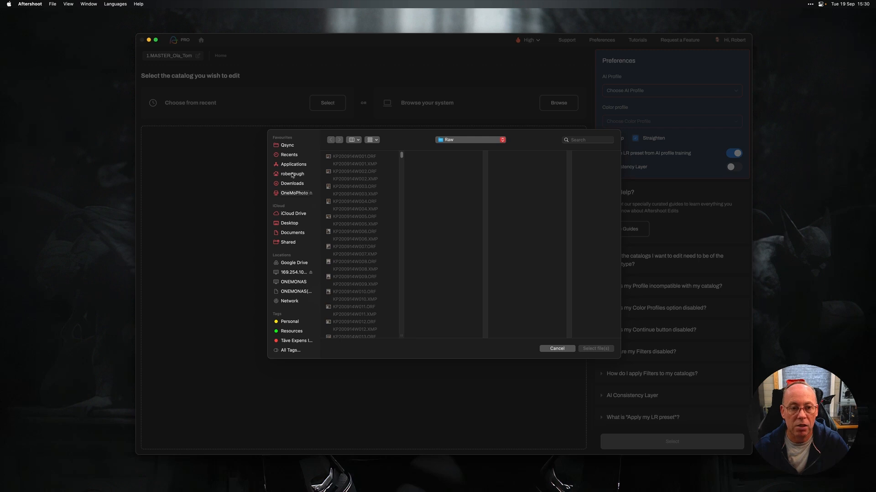
pyautogui.click(292, 174)
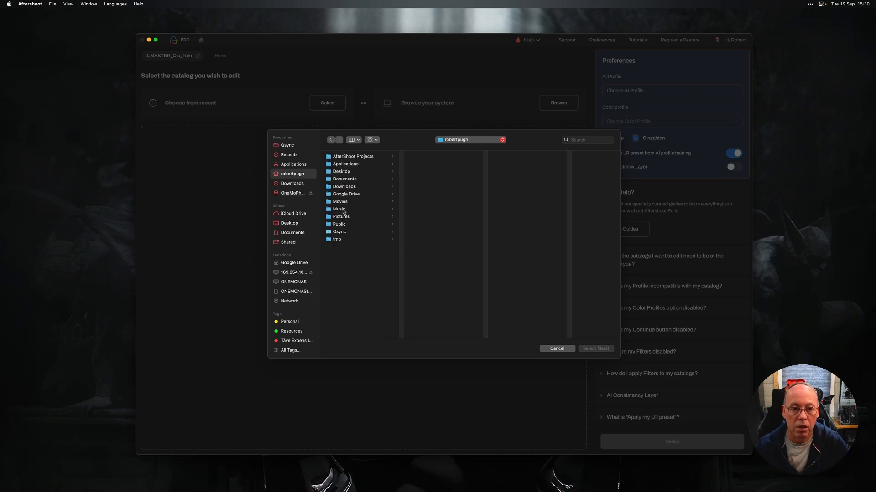
pyautogui.click(343, 218)
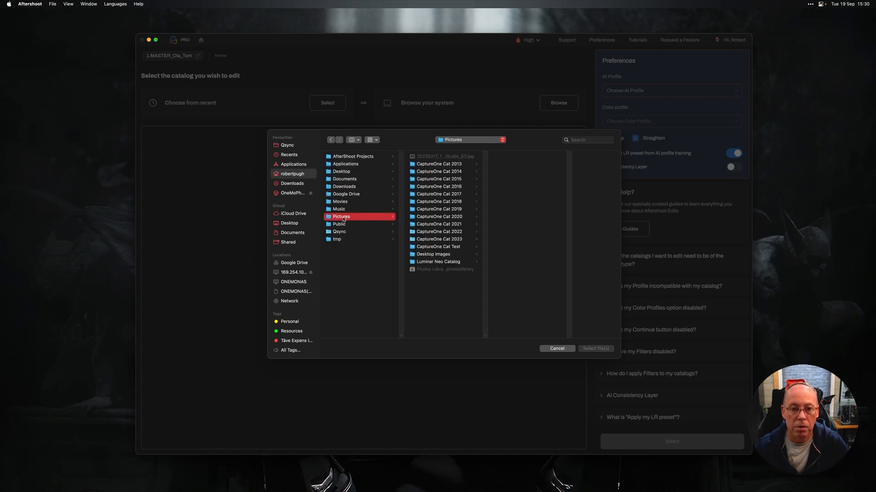
pyautogui.click(447, 240)
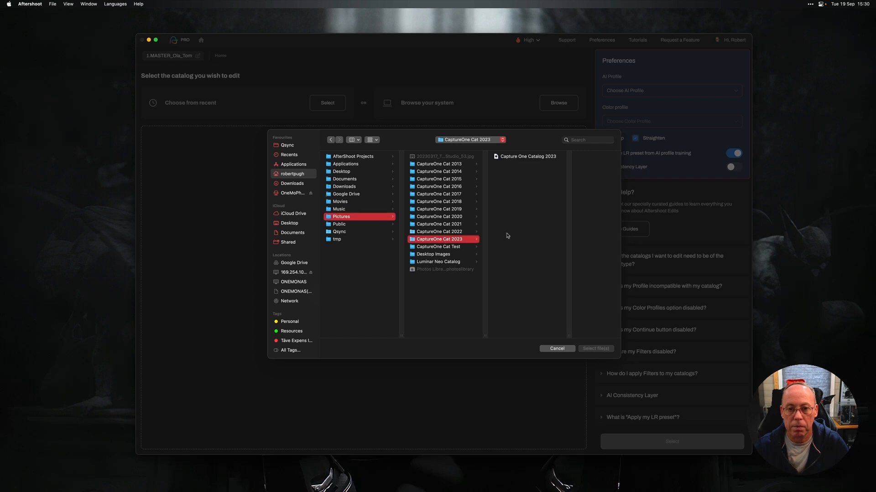
pyautogui.click(525, 157)
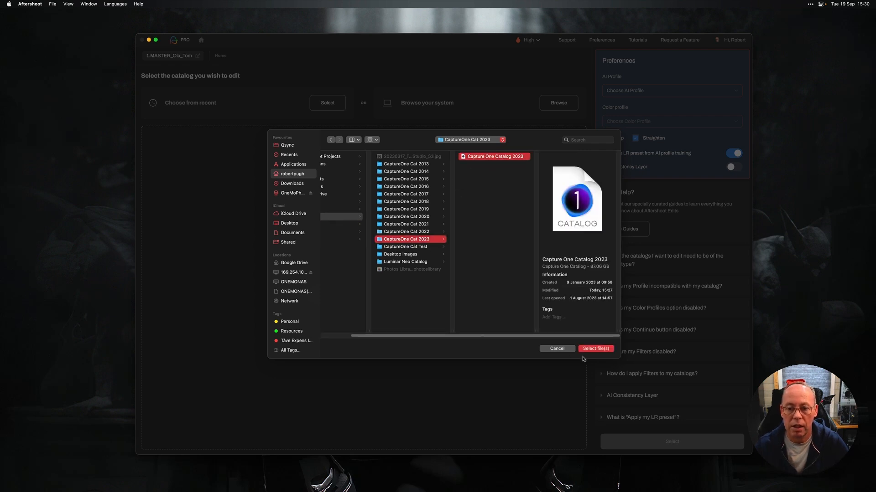
pyautogui.click(597, 349)
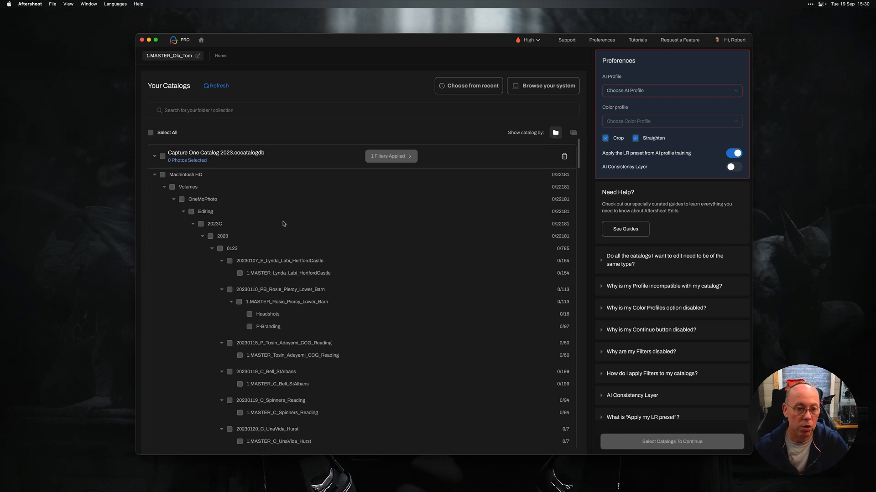
# Look through the catalog's folder tree and switch the catalog display to Collection View.
pyautogui.scroll(-2, 284, 338)
pyautogui.scroll(-8, 284, 338)
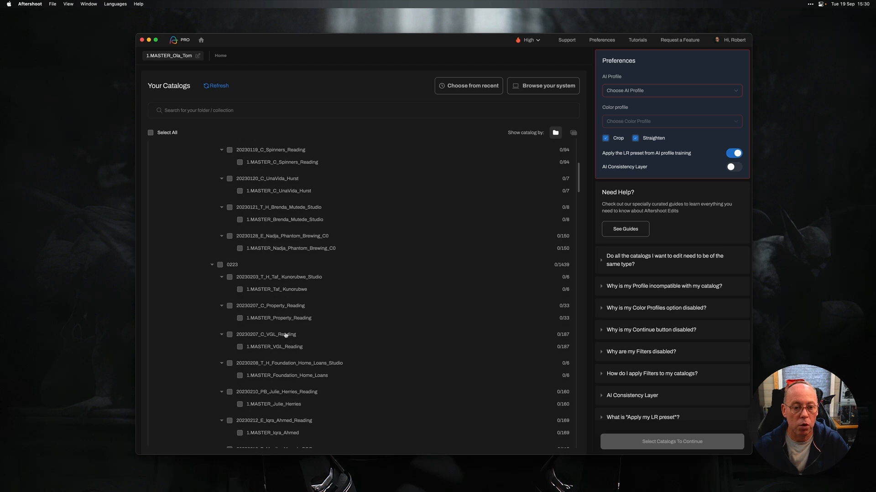
pyautogui.scroll(10, 284, 337)
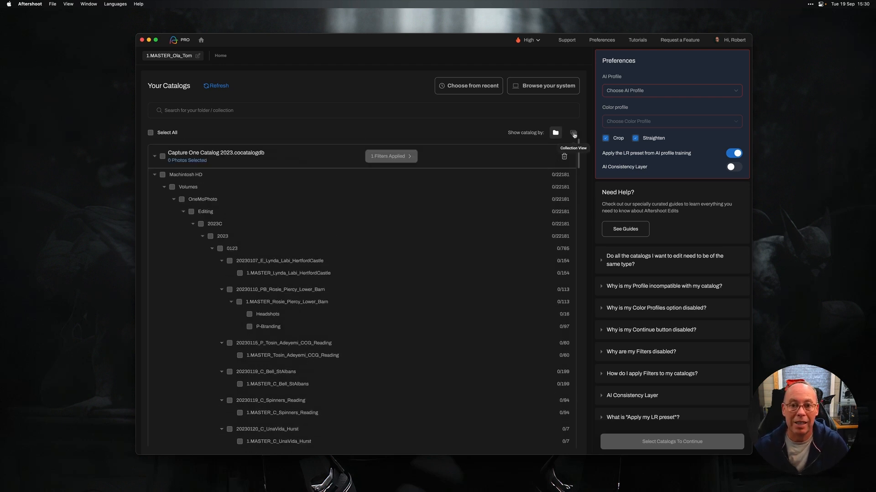
pyautogui.click(573, 133)
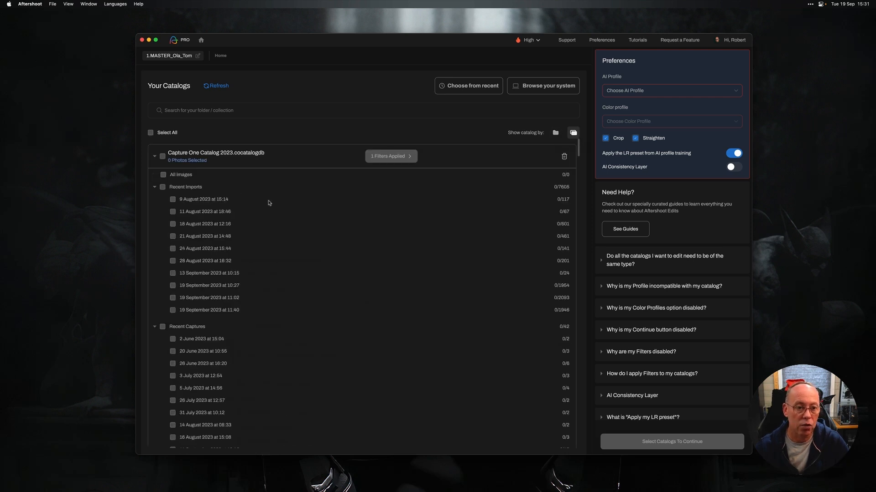
# Collapse all the top-level collection groups of the catalog, from Recent Imports and Recent Captures through HEADSHOTS to P-BRANDING.
pyautogui.click(154, 187)
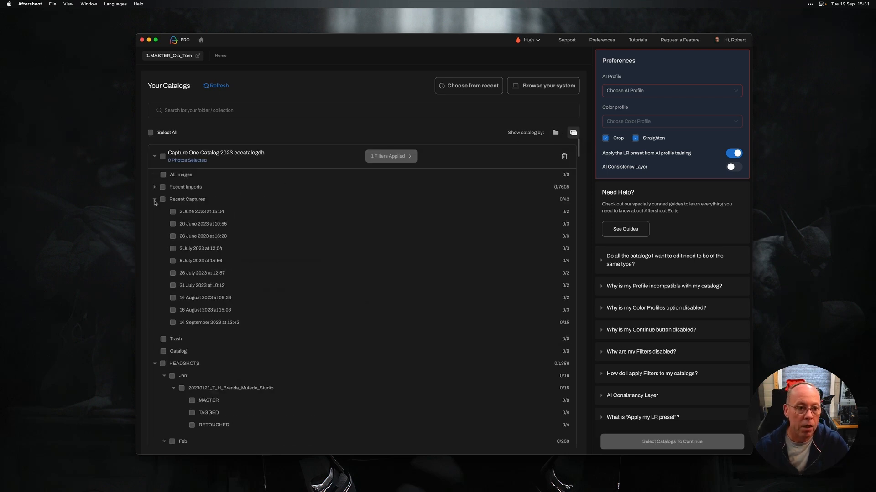
pyautogui.click(155, 200)
pyautogui.click(155, 237)
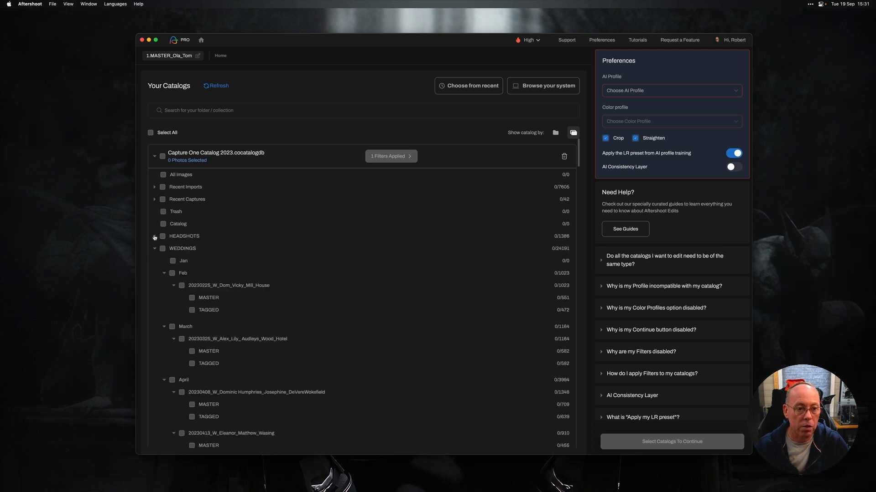
pyautogui.click(154, 249)
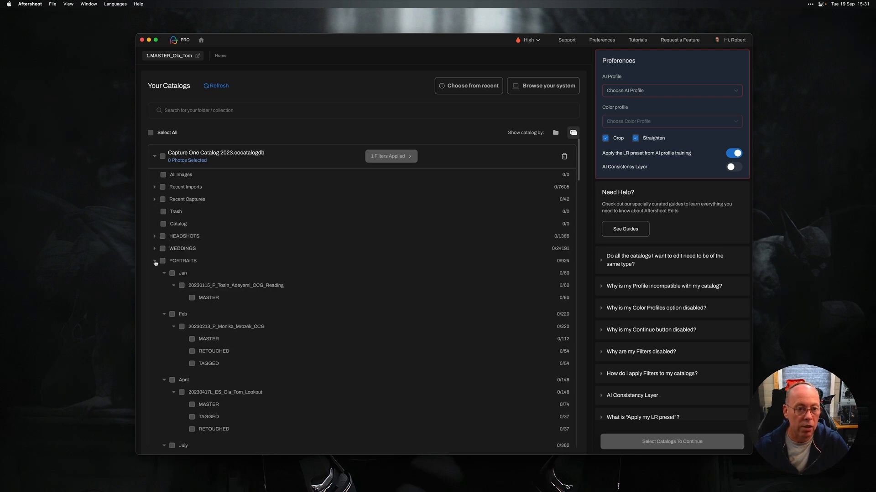
pyautogui.click(155, 261)
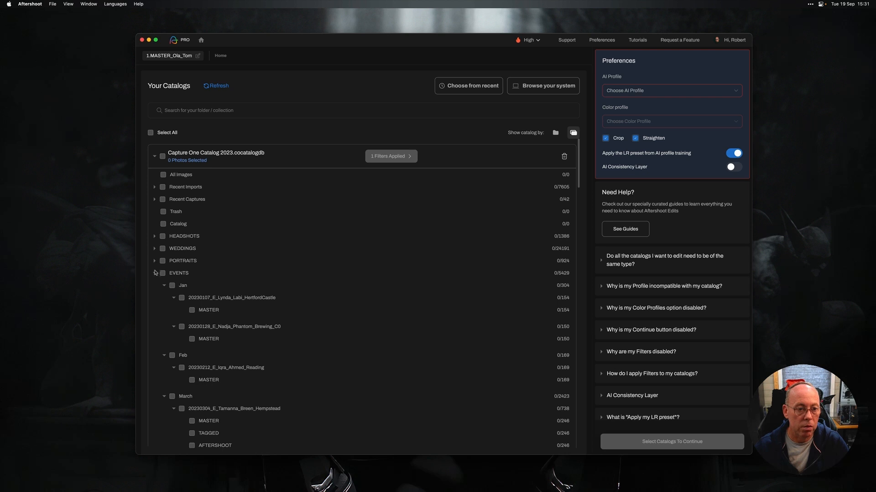
pyautogui.click(155, 274)
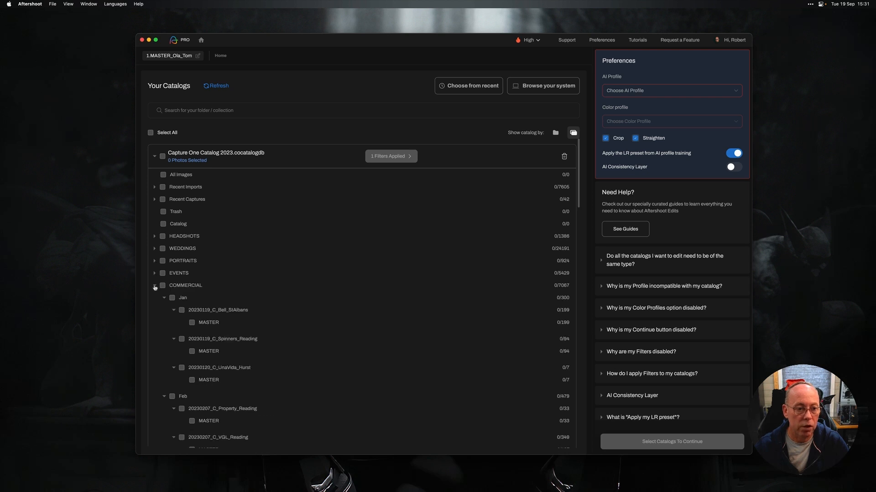
pyautogui.click(155, 286)
pyautogui.click(156, 299)
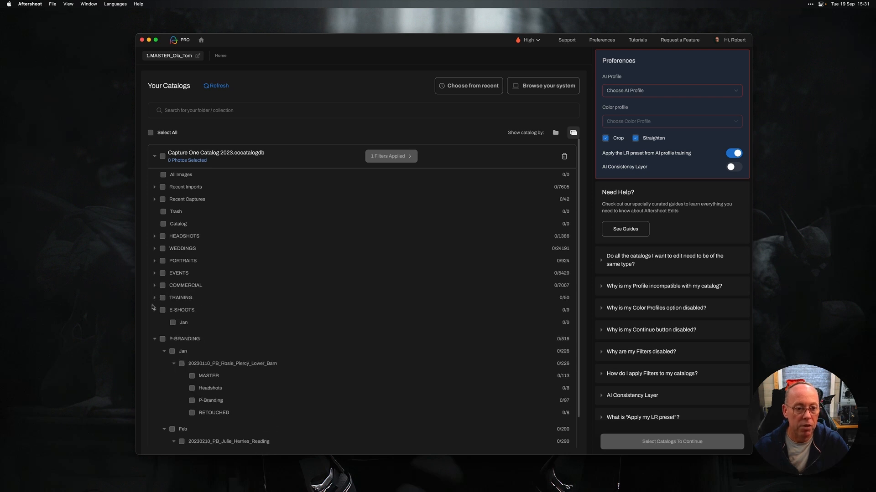
pyautogui.click(155, 311)
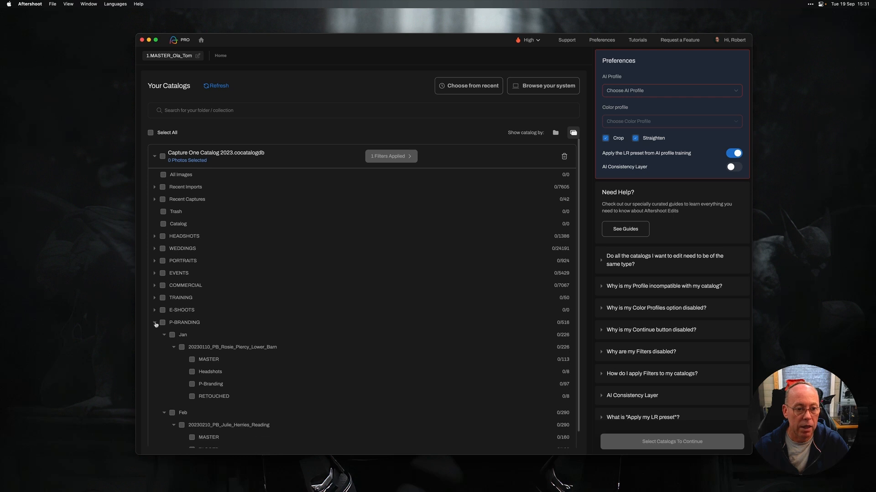
pyautogui.click(155, 322)
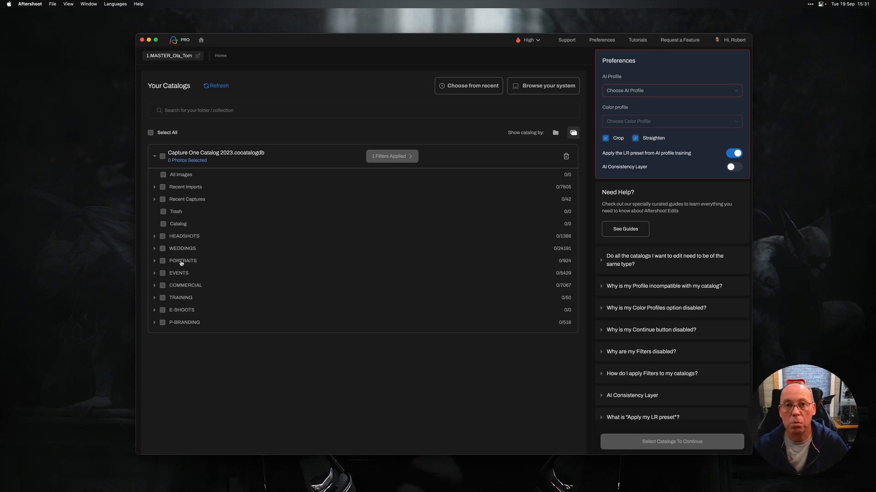
# Expand the WEDDINGS group and collapse its months from Feb through August, leaving September open.
pyautogui.click(155, 249)
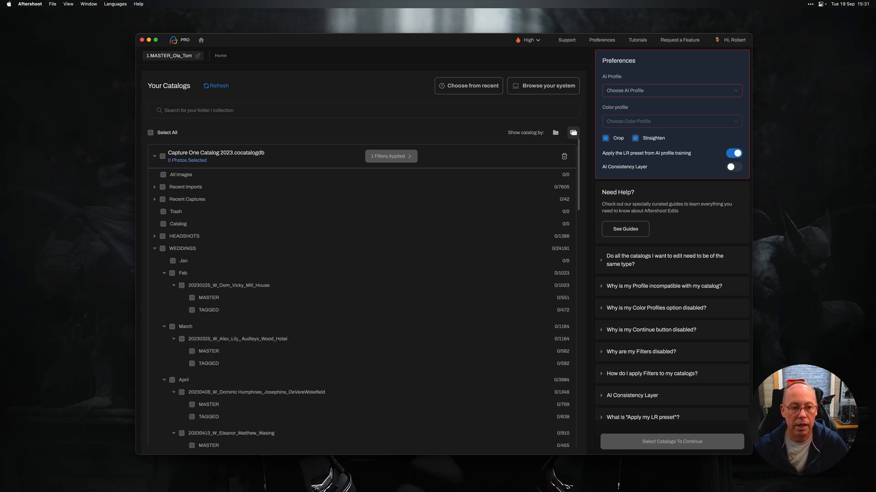
pyautogui.click(164, 274)
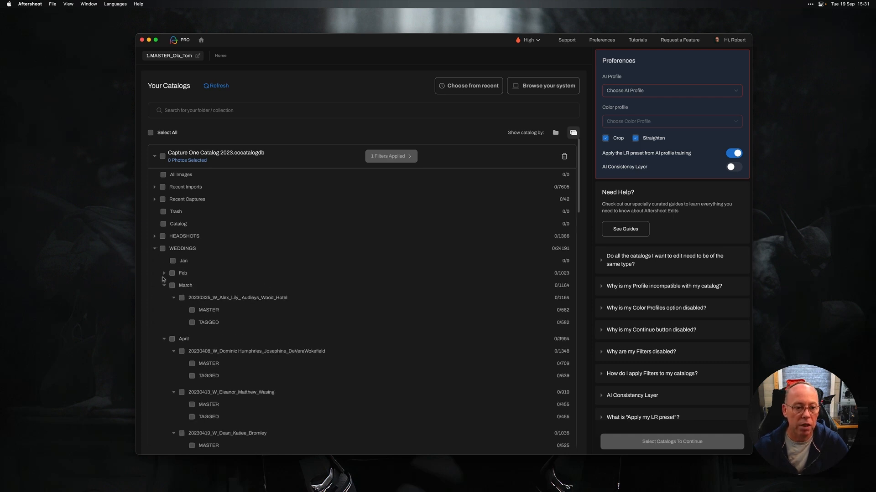
pyautogui.click(164, 286)
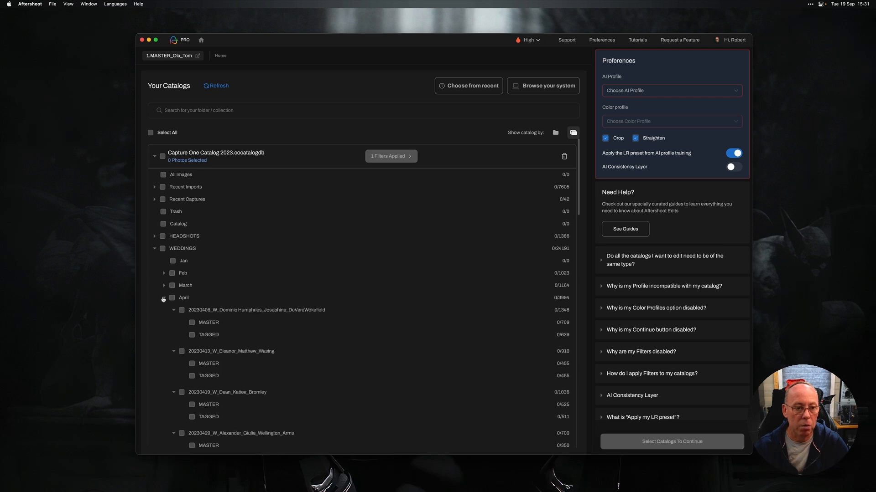
pyautogui.click(164, 298)
pyautogui.click(164, 312)
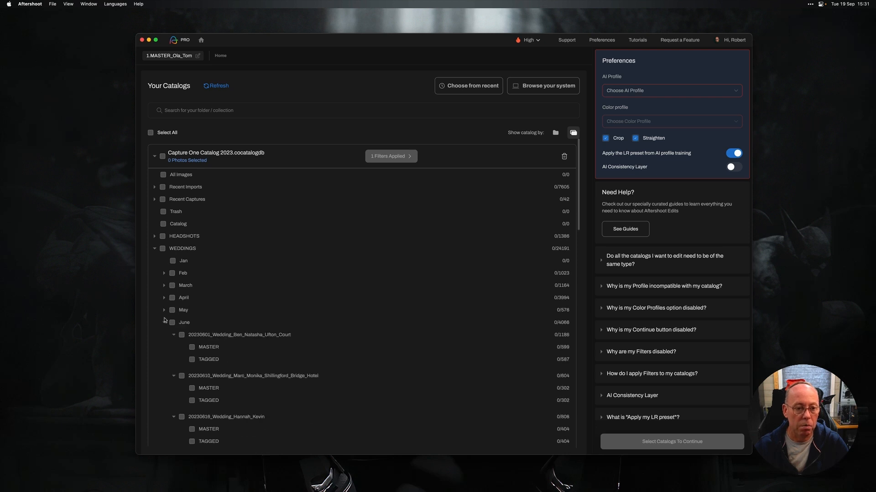
pyautogui.click(164, 324)
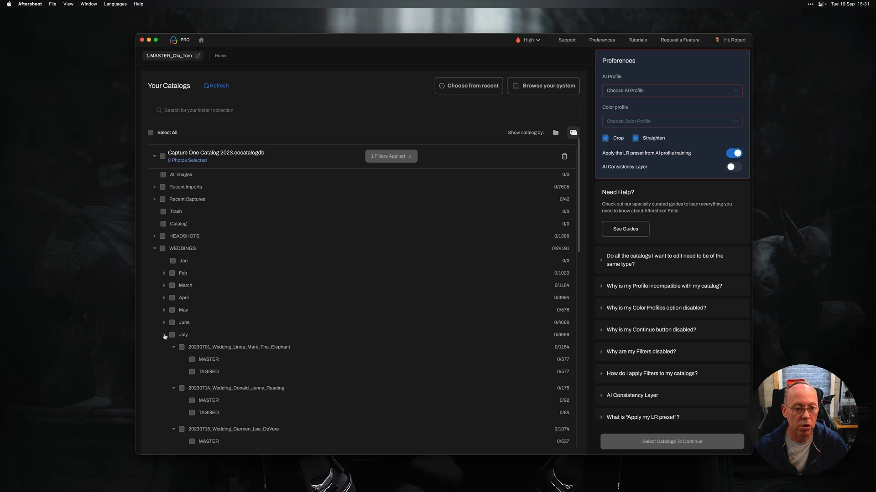
pyautogui.click(165, 336)
pyautogui.click(165, 348)
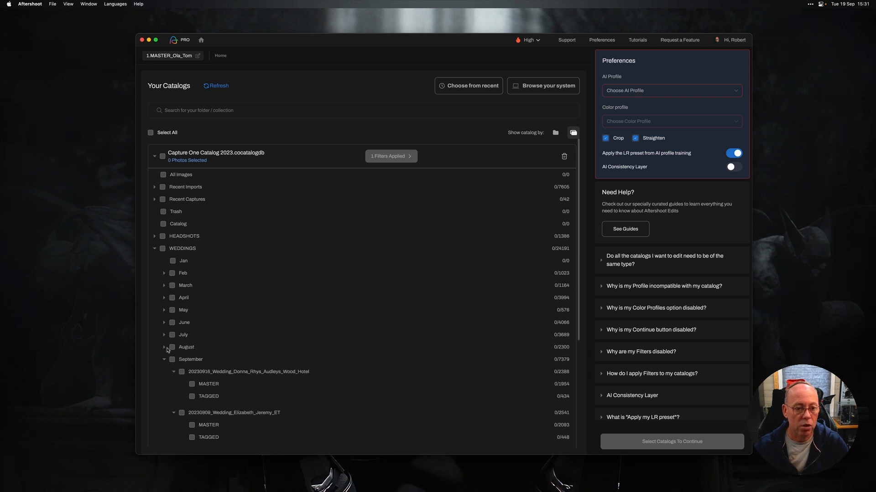
# Select the TAGGED collection of the 20230910 wedding under September for editing.
pyautogui.scroll(-3, 216, 312)
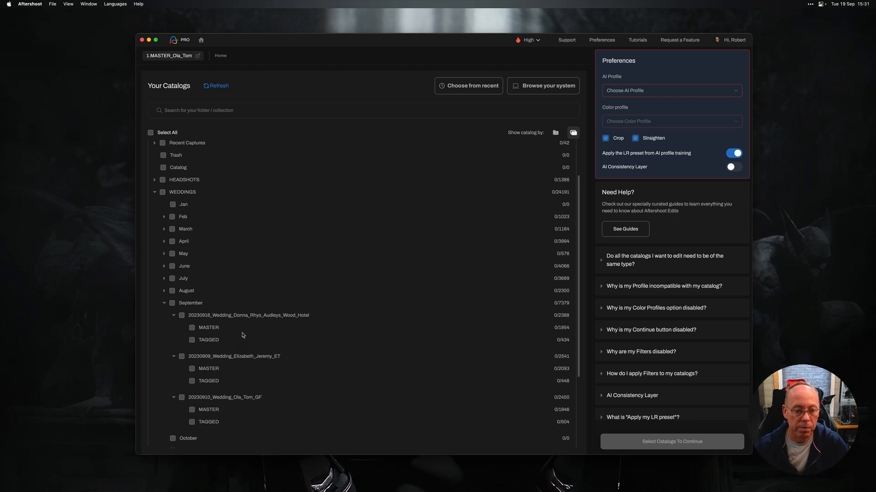
pyautogui.scroll(-1, 238, 336)
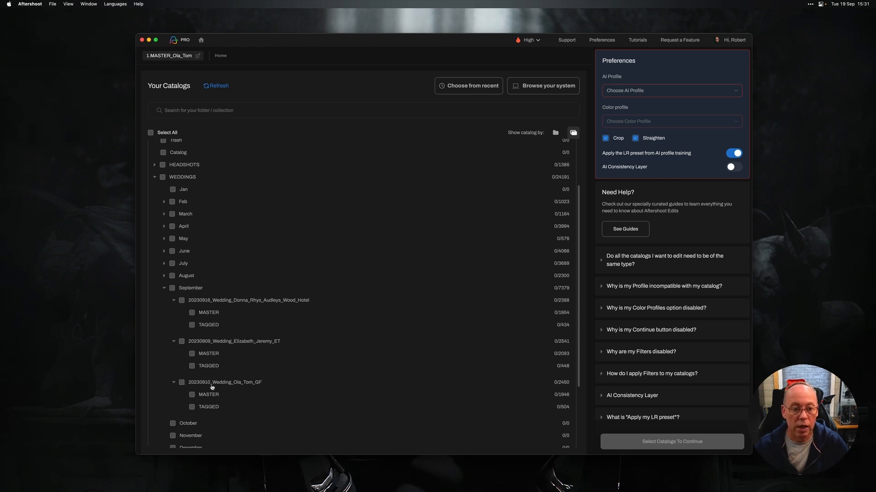
pyautogui.scroll(-2, 227, 387)
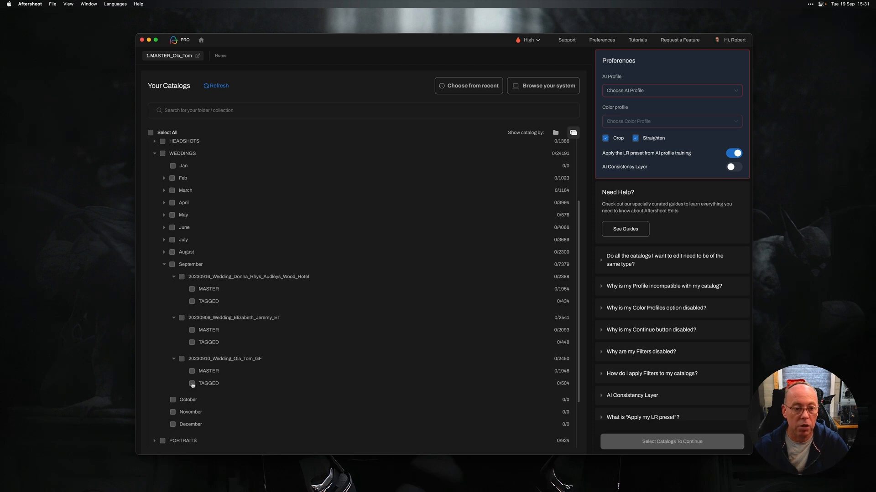
pyautogui.click(192, 384)
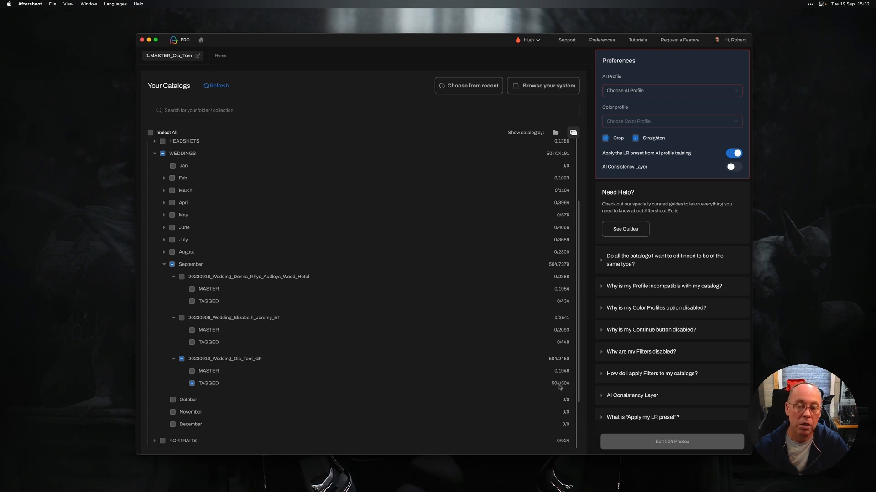
# Set the AI profile to C1 Wedding and start the AI edit of the selected photos with Crop and Straighten enabled.
pyautogui.moveTo(669, 443)
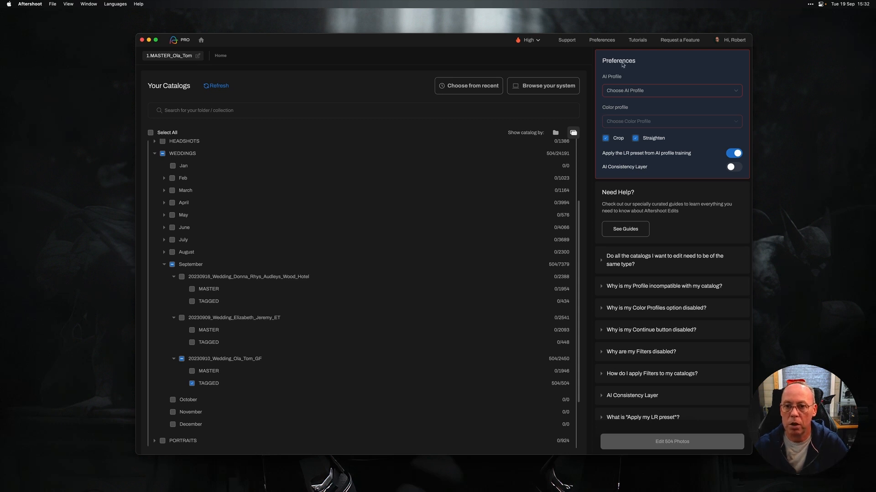
pyautogui.click(643, 92)
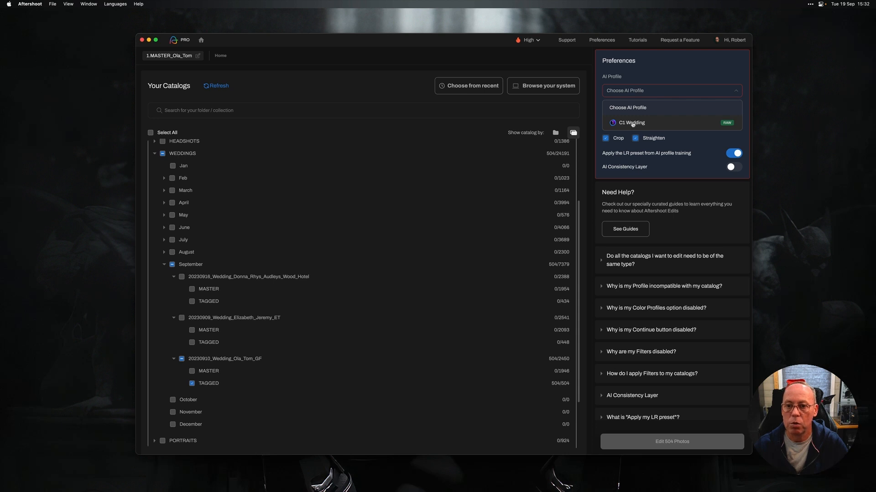
pyautogui.click(635, 124)
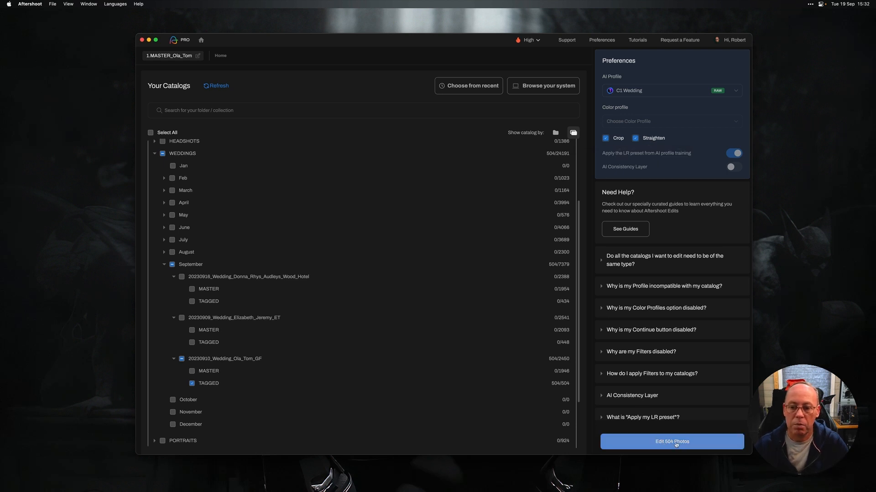
pyautogui.click(678, 443)
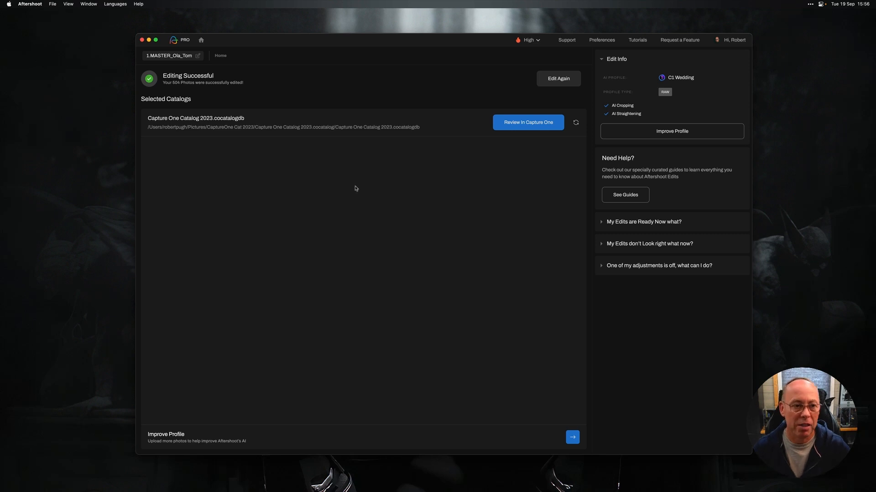
# Switch to Capture One to review the edited photos and compare A1A05360.ARW before and after with the split view.
pyautogui.click(523, 126)
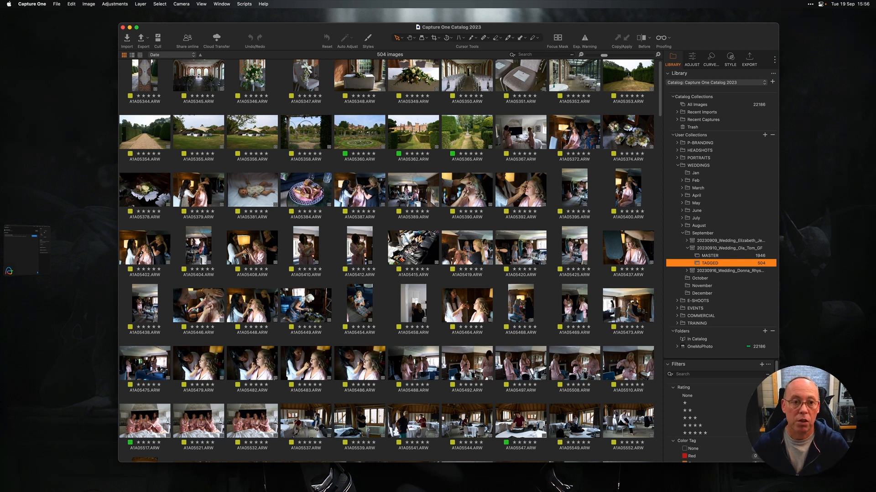
pyautogui.doubleClick(366, 136)
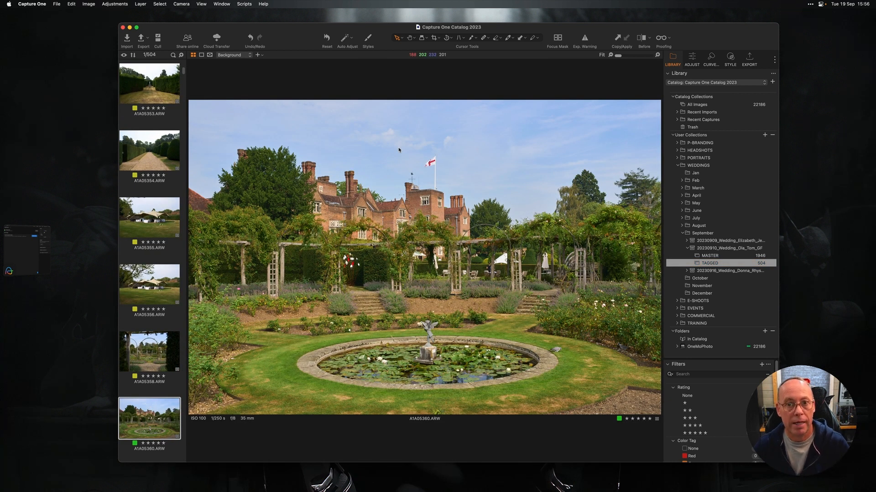
pyautogui.click(641, 39)
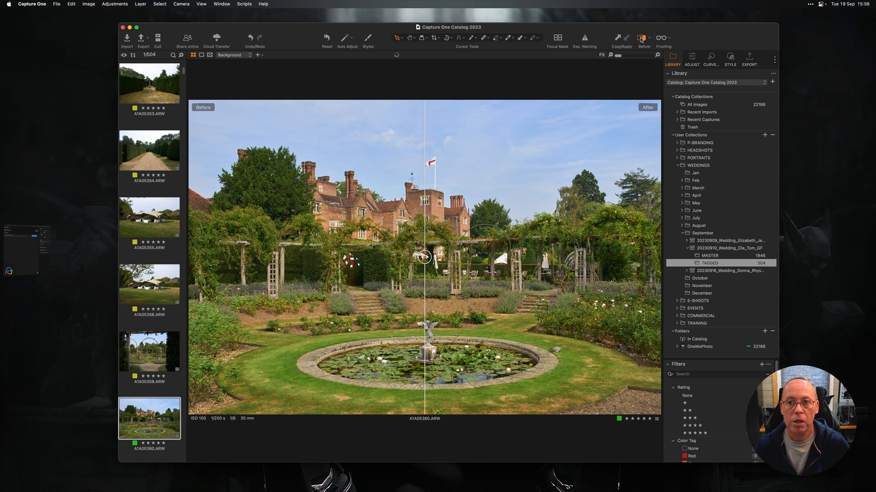
pyautogui.moveTo(424, 257); pyautogui.dragTo(375, 245)
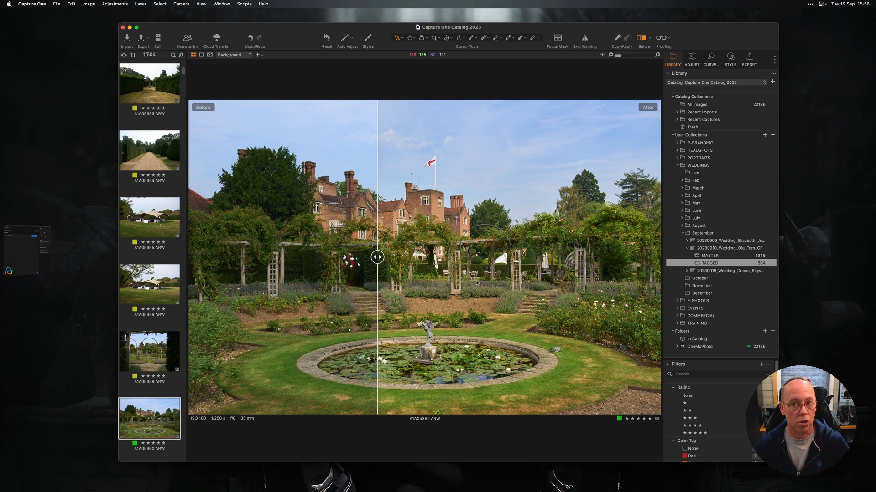
pyautogui.click(642, 38)
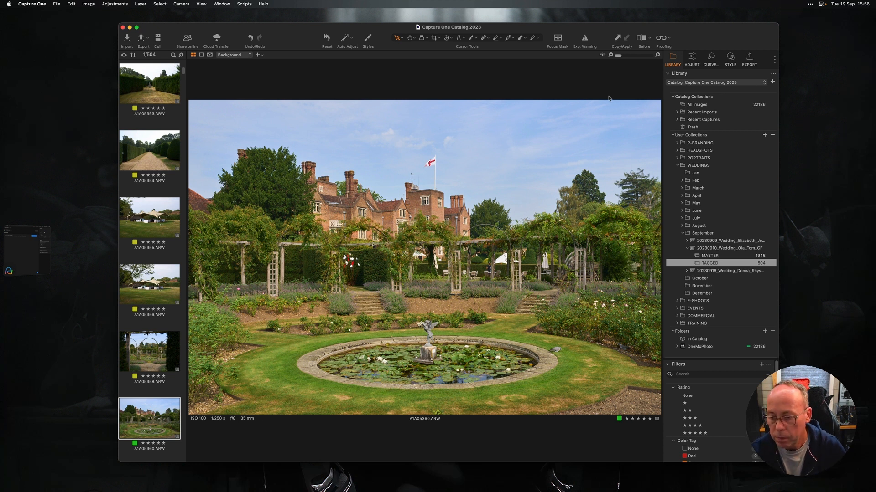
pyautogui.press('alt+super+v')
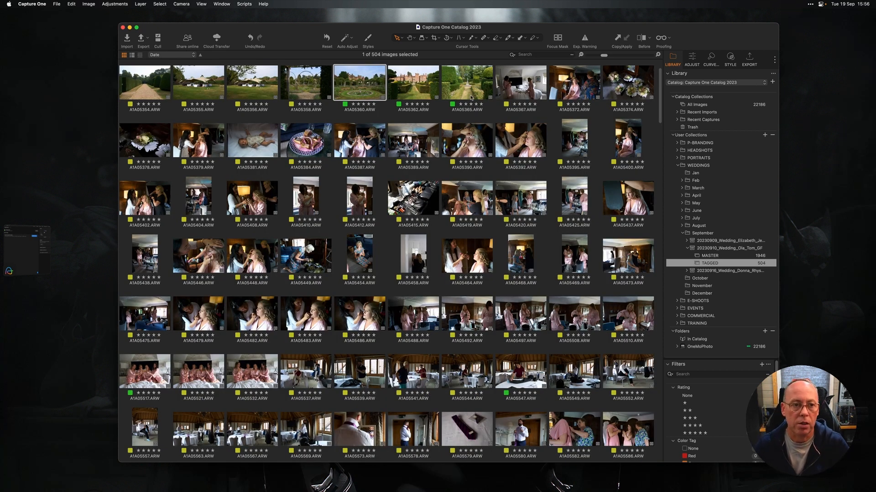
# Select all photos in the TAGGED collection and inspect the Regenerate Previews command without running it.
pyautogui.click(154, 87)
pyautogui.press('super+a')
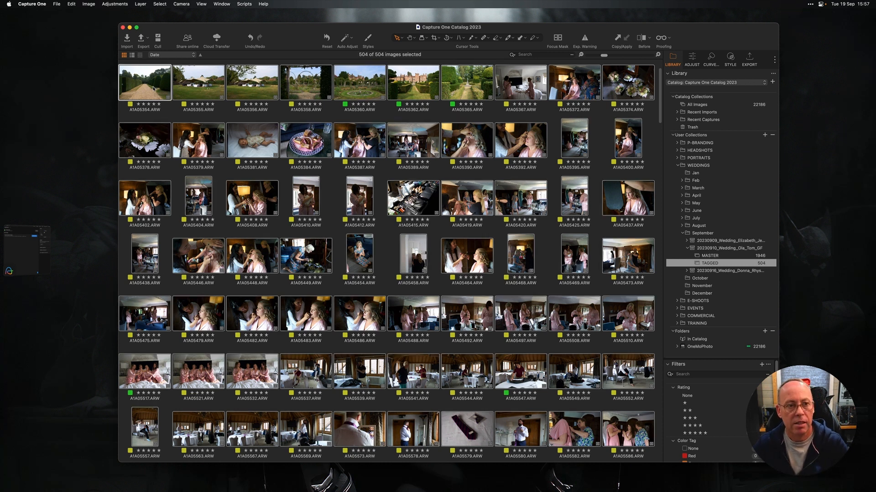
pyautogui.click(89, 4)
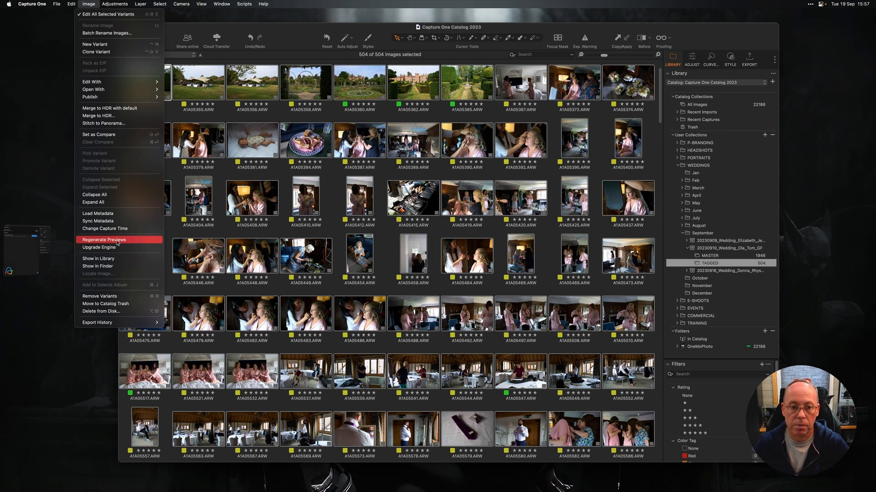
pyautogui.click(381, 248)
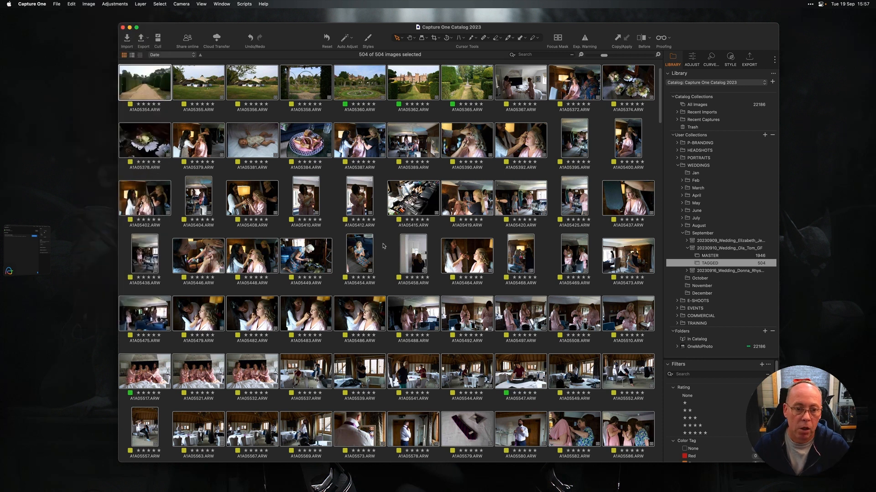
pyautogui.click(382, 247)
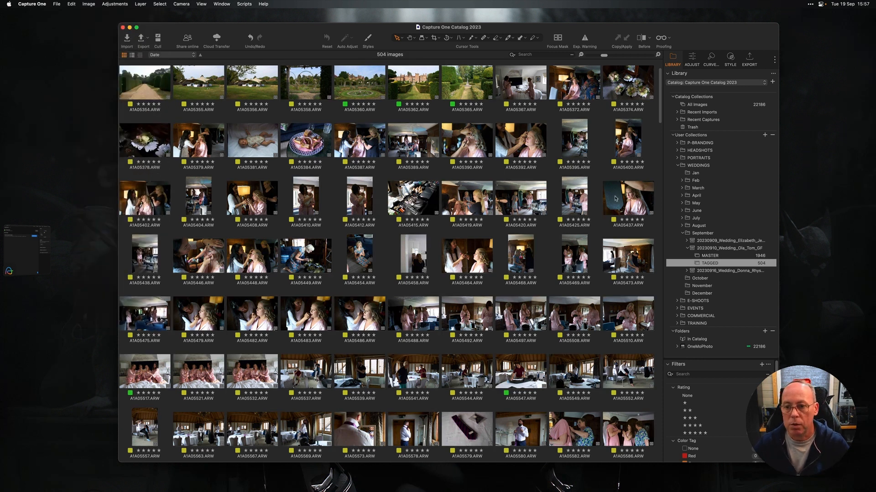
# Apply the AfterShootEdits custom style to all photos in the TAGGED collection and clear the selection.
pyautogui.click(730, 59)
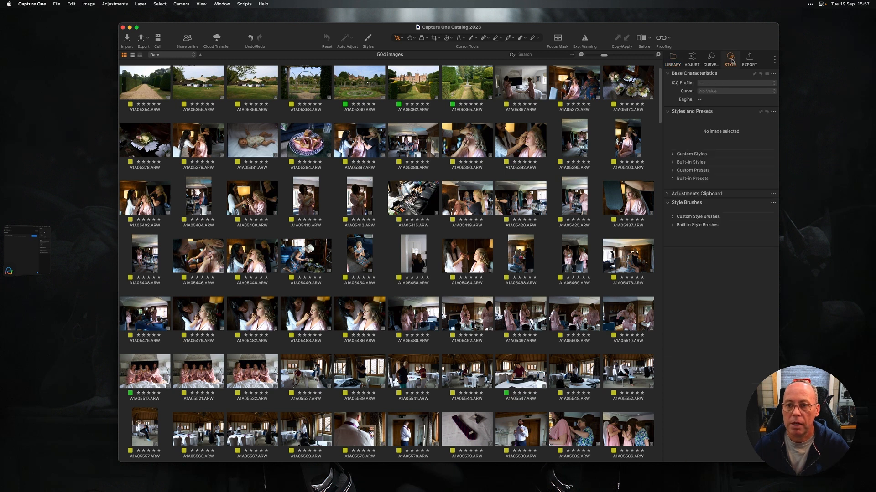
pyautogui.click(673, 154)
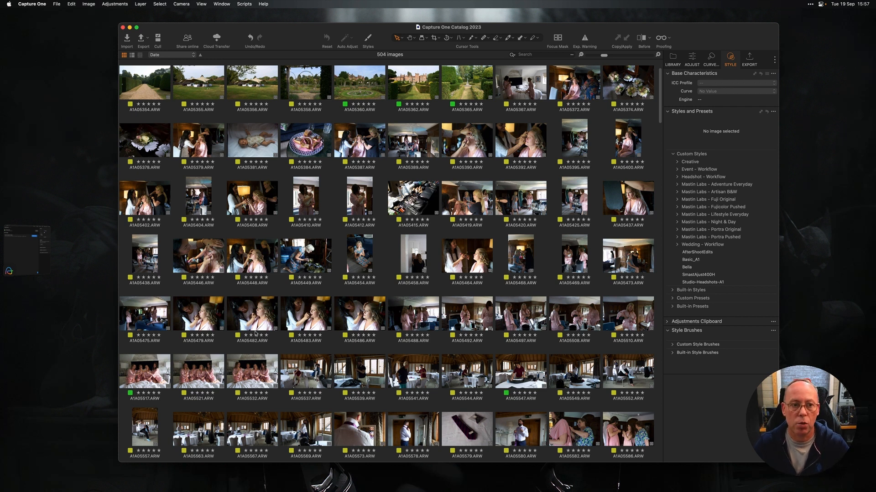
pyautogui.click(140, 91)
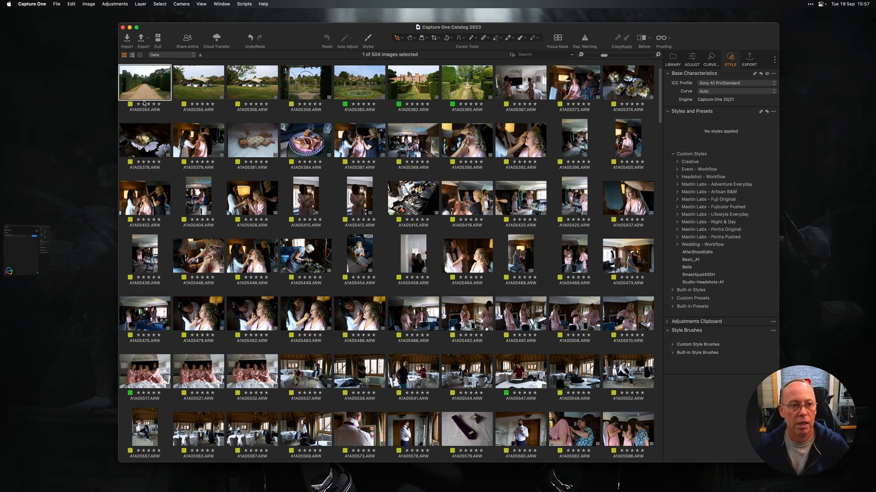
pyautogui.press('super+a')
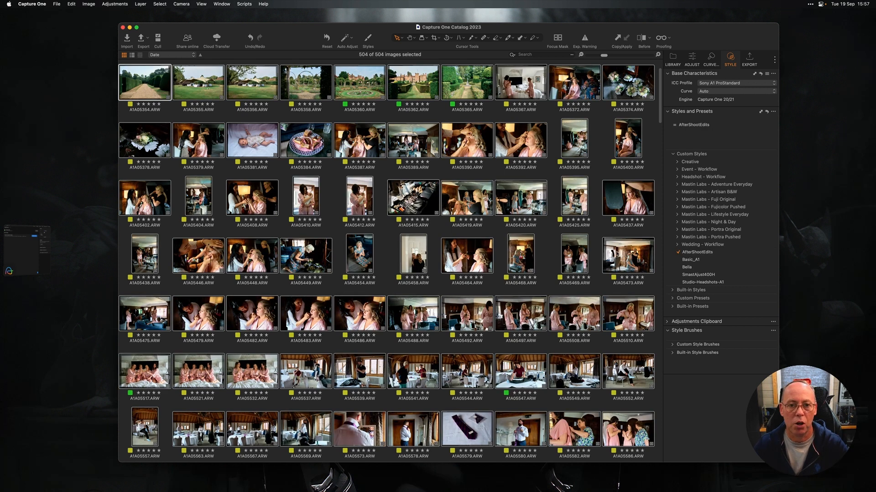
pyautogui.click(382, 184)
# Open A1A05360.ARW with the AfterShootEdits style and compare its before and after versions across the split view.
pyautogui.doubleClick(360, 82)
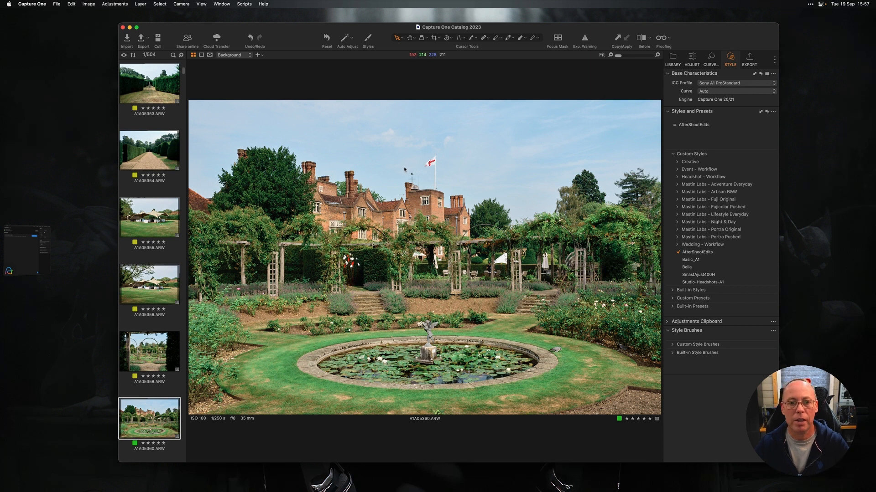
pyautogui.click(641, 38)
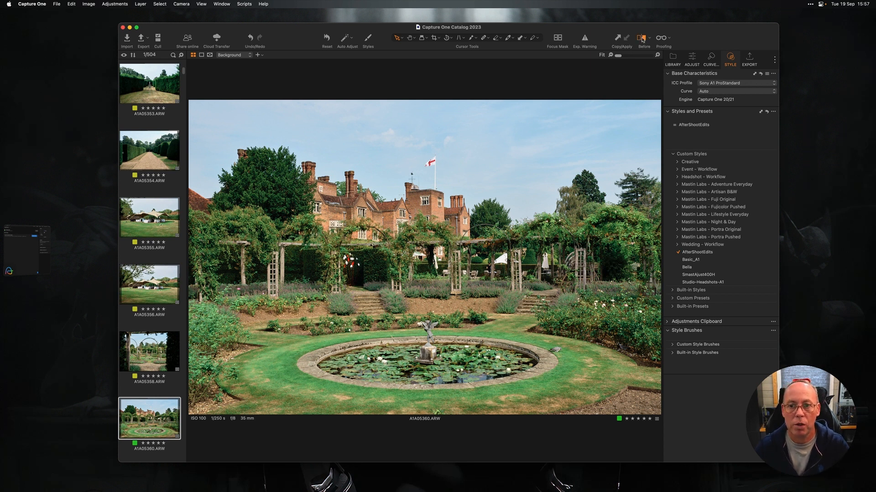
pyautogui.moveTo(424, 257); pyautogui.dragTo(340, 257)
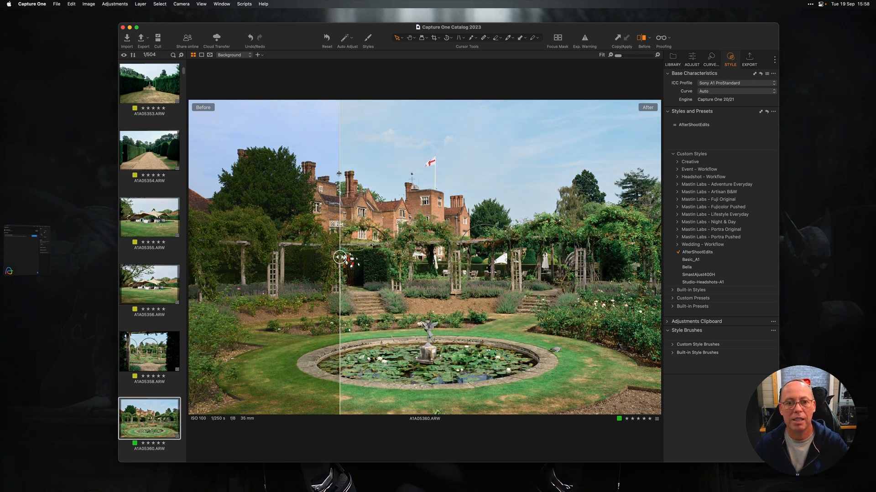
pyautogui.click(640, 38)
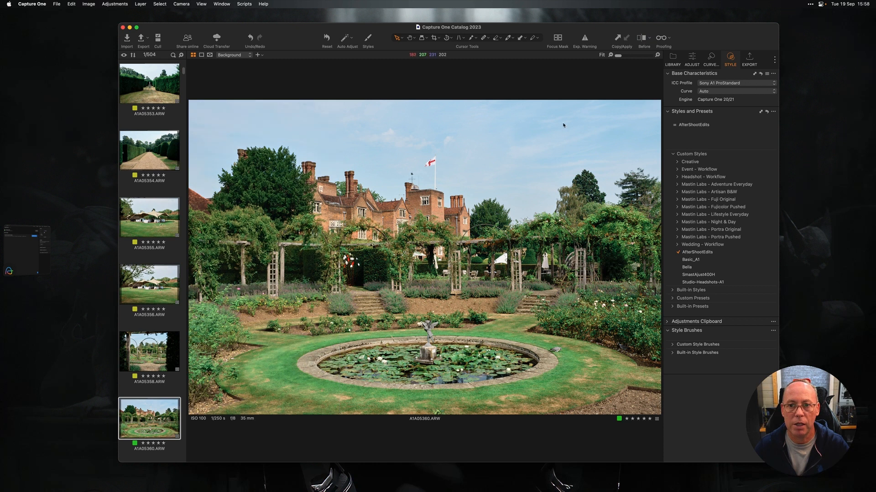